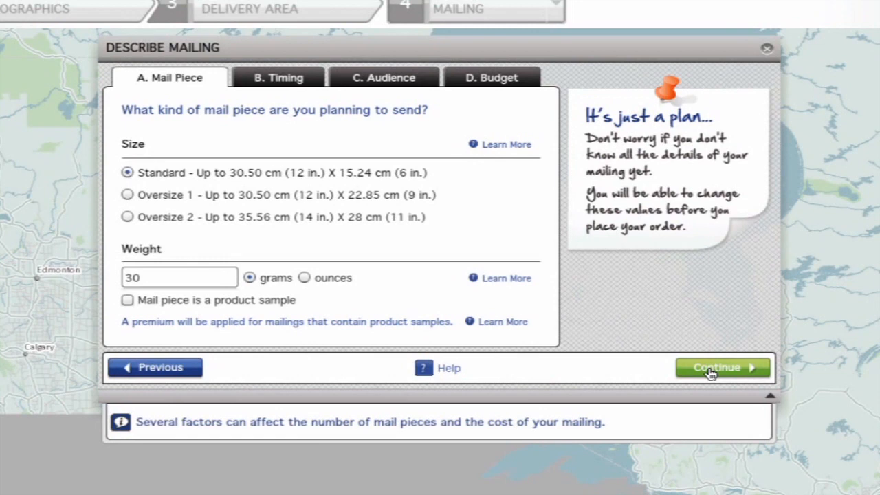
# Step: Accept the mail piece details and rank routes by Income, including $60,000 - $79,999, $80,000 - $99,999 and $100,000 and over
pyautogui.click(710, 369)
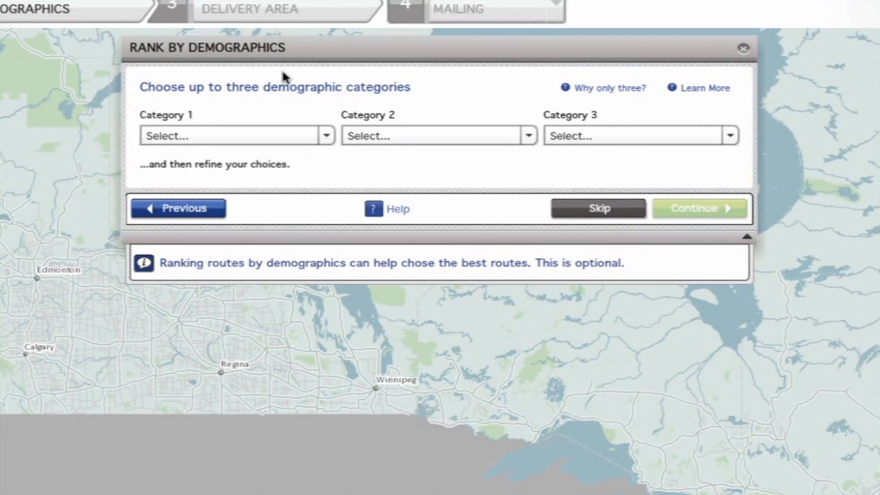
pyautogui.click(328, 138)
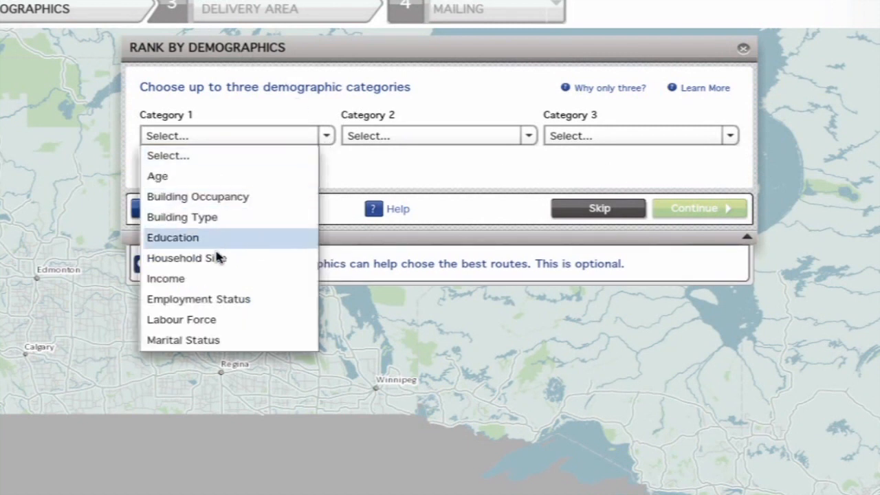
pyautogui.click(183, 281)
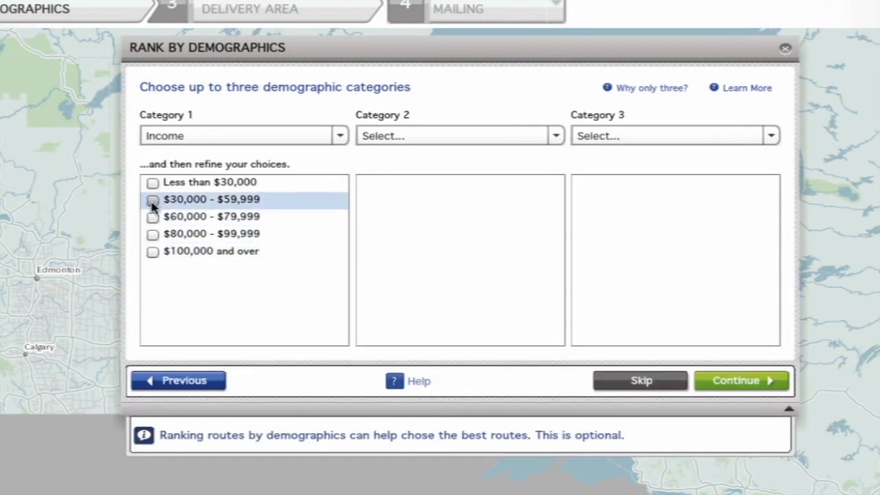
pyautogui.click(152, 217)
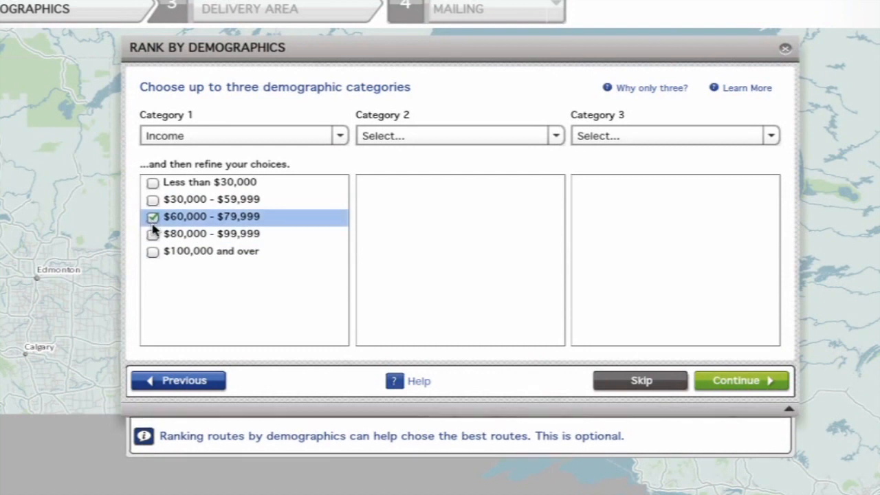
pyautogui.click(154, 236)
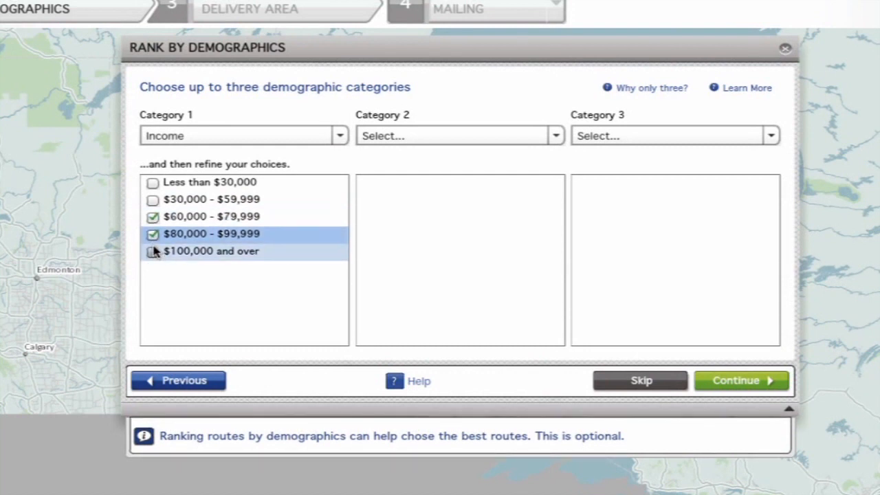
pyautogui.click(160, 258)
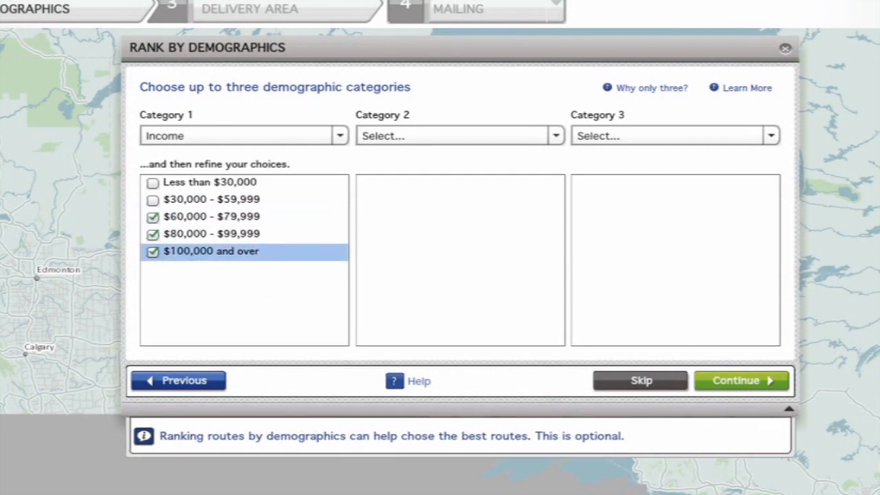
pyautogui.click(730, 382)
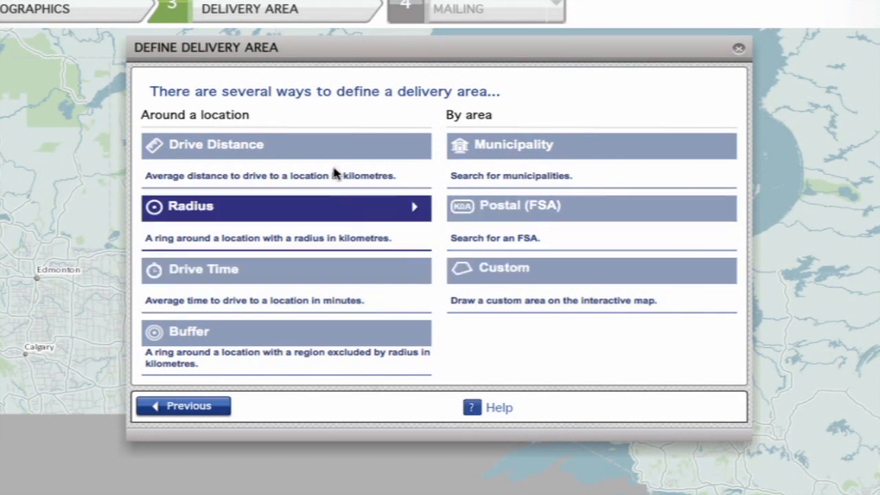
# Step: Define the delivery area as a 3 km radius around "guy montreal qc", choosing the suggested match Rue Guy Montréal QC H3J
pyautogui.click(251, 218)
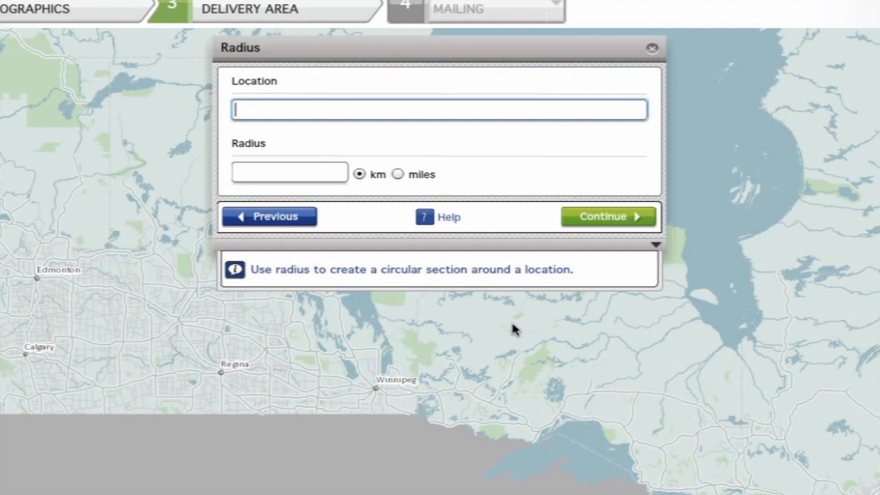
pyautogui.write('guy montreal')
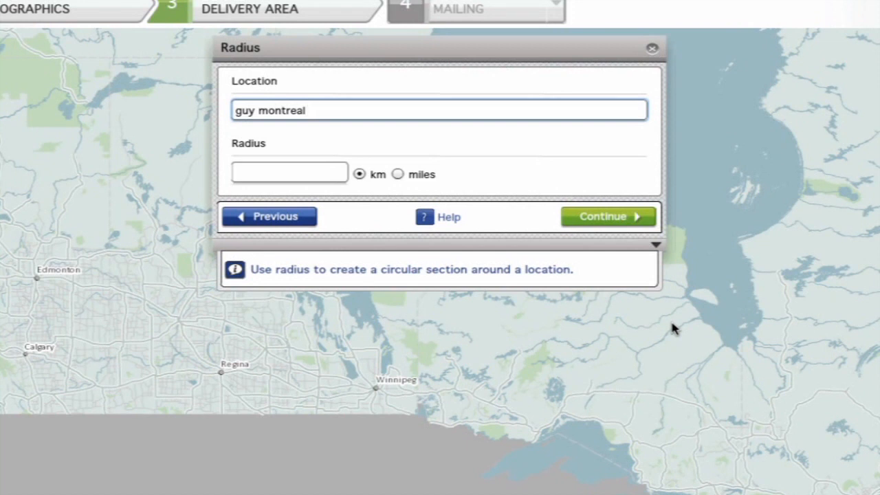
pyautogui.write('qc')
pyautogui.click(272, 176)
pyautogui.write('3')
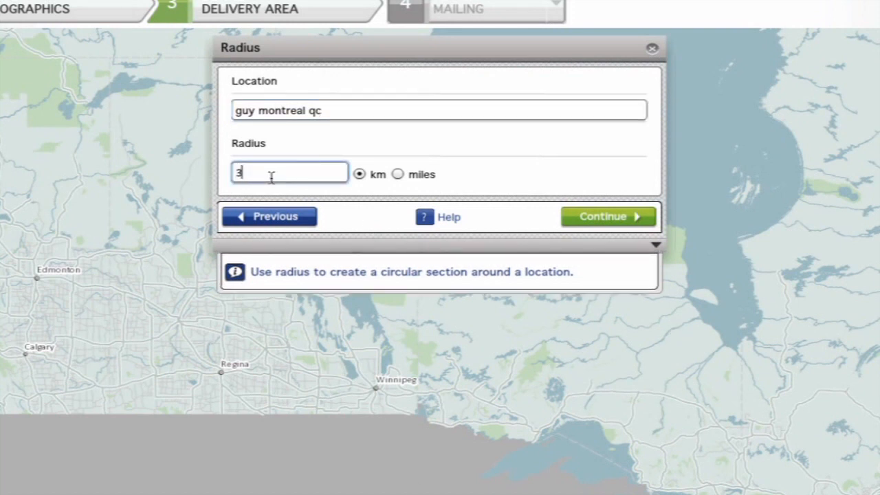
pyautogui.click(602, 218)
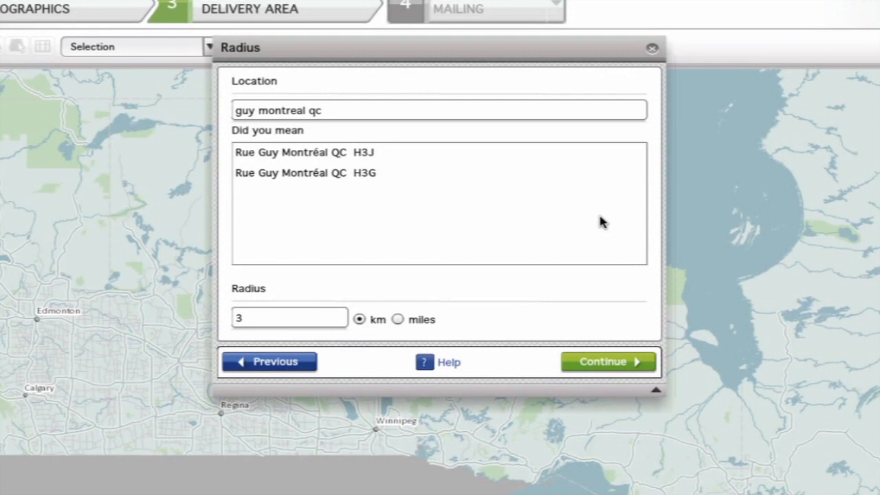
pyautogui.click(283, 153)
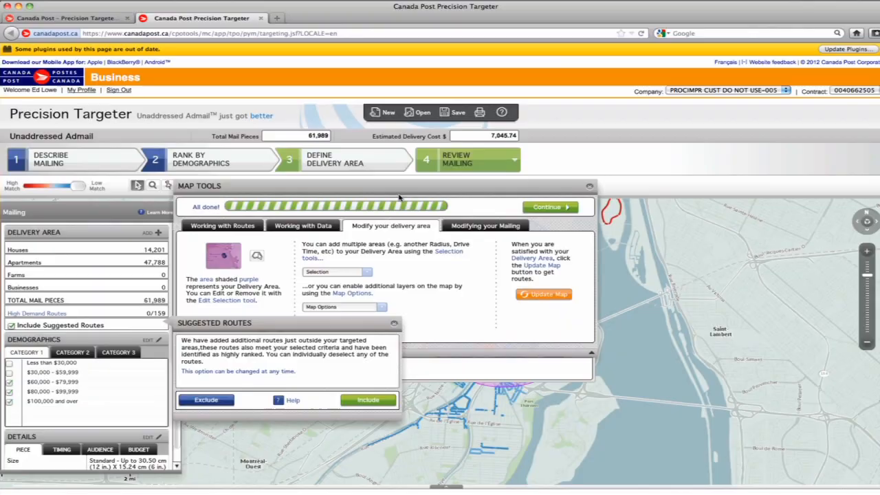
# Step: Move the Map Tools guide off the delivery area, close it, and reopen it briefly before closing it again
pyautogui.moveTo(389, 187); pyautogui.dragTo(646, 241)
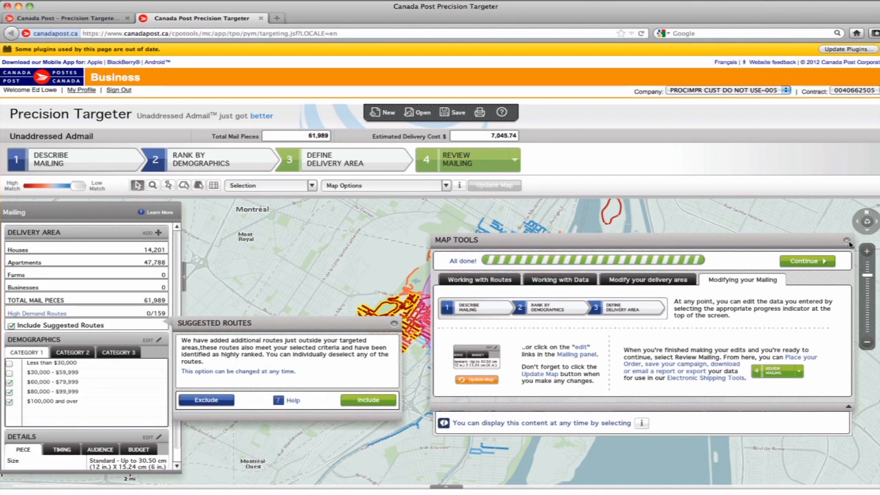
pyautogui.click(847, 242)
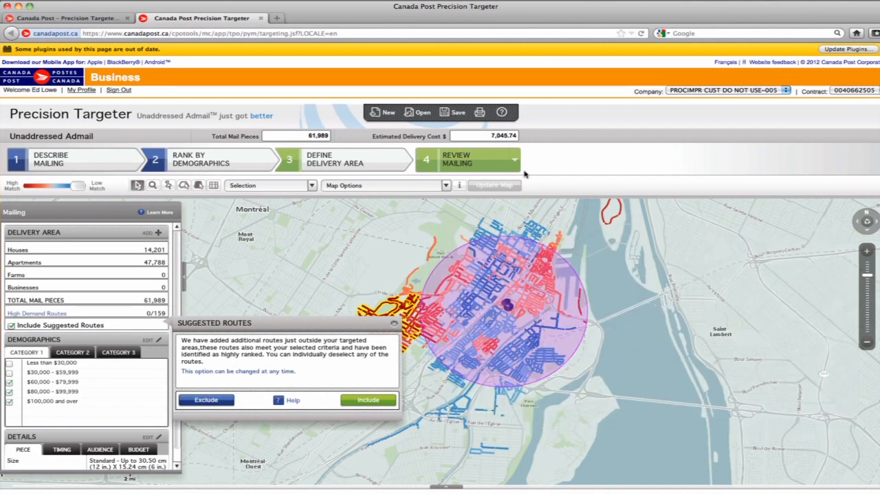
pyautogui.click(459, 187)
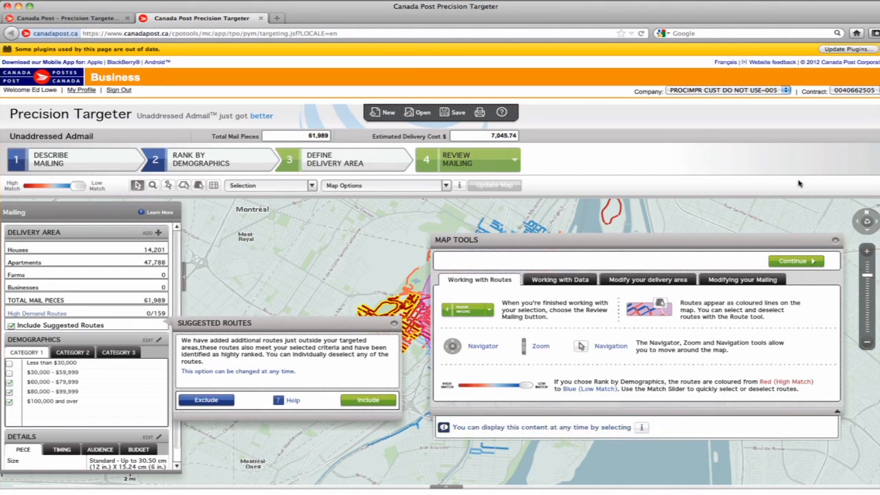
pyautogui.click(836, 241)
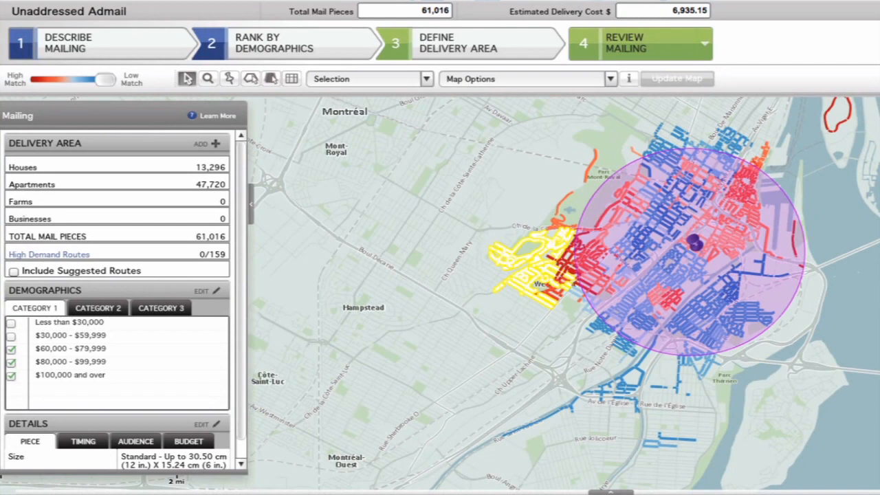
# Step: Collapse the Mailing summary to give the map more room
pyautogui.click(254, 211)
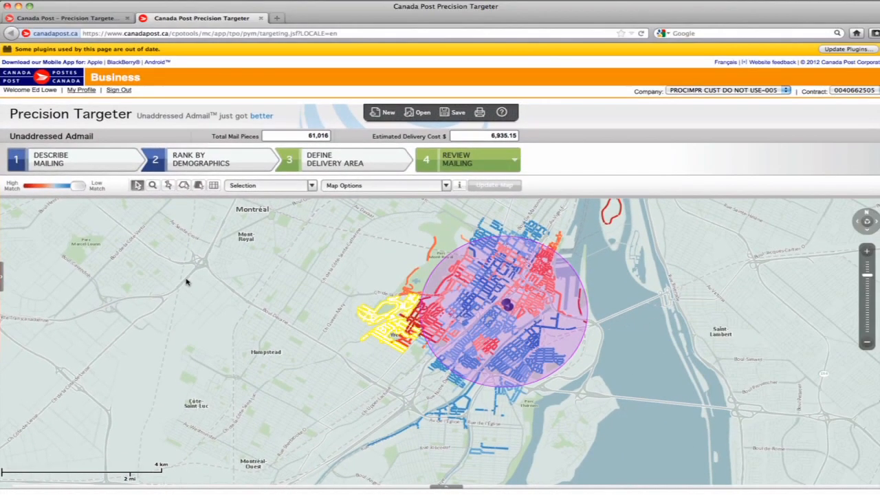
pyautogui.click(3, 280)
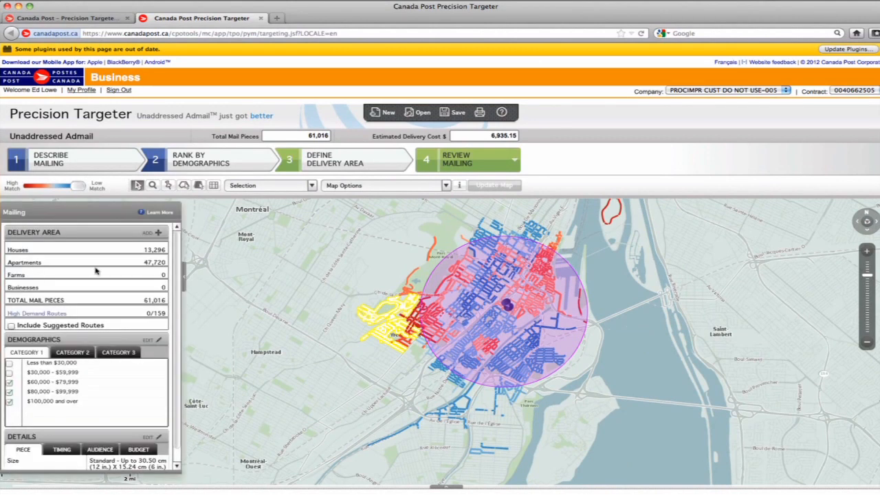
pyautogui.click(184, 280)
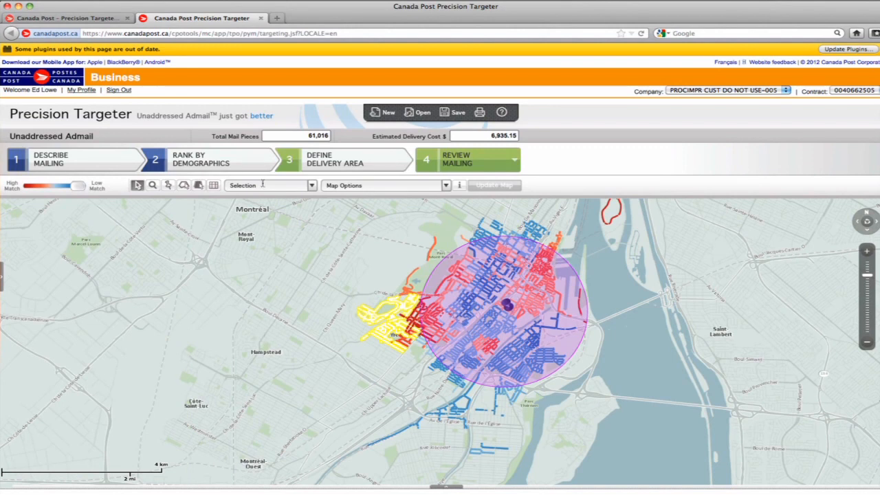
# Step: Examine the route-by-route Delivery Area Detail table, close it, and look over the map around the delivery area
pyautogui.click(451, 489)
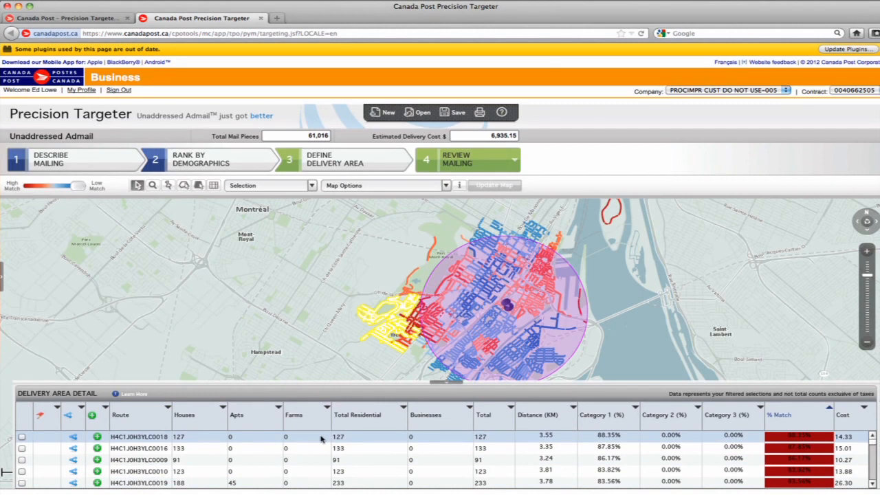
pyautogui.click(446, 385)
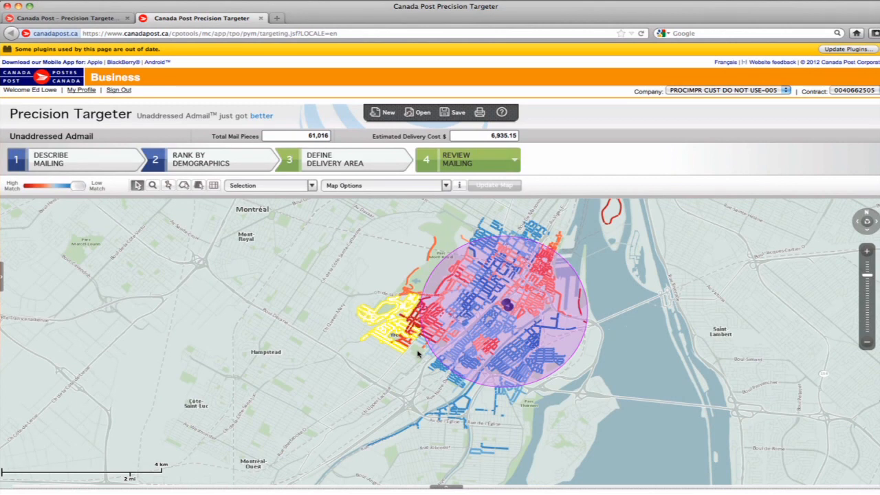
pyautogui.moveTo(411, 364); pyautogui.dragTo(337, 395)
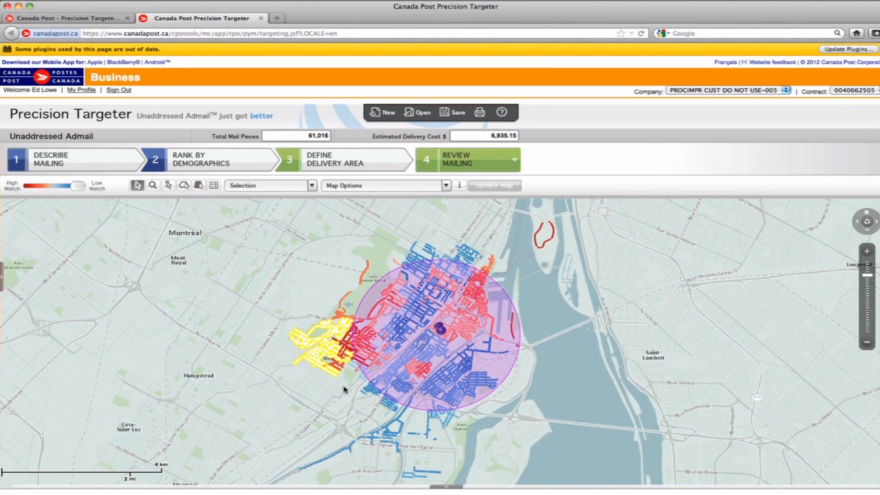
pyautogui.moveTo(344, 389); pyautogui.dragTo(717, 225)
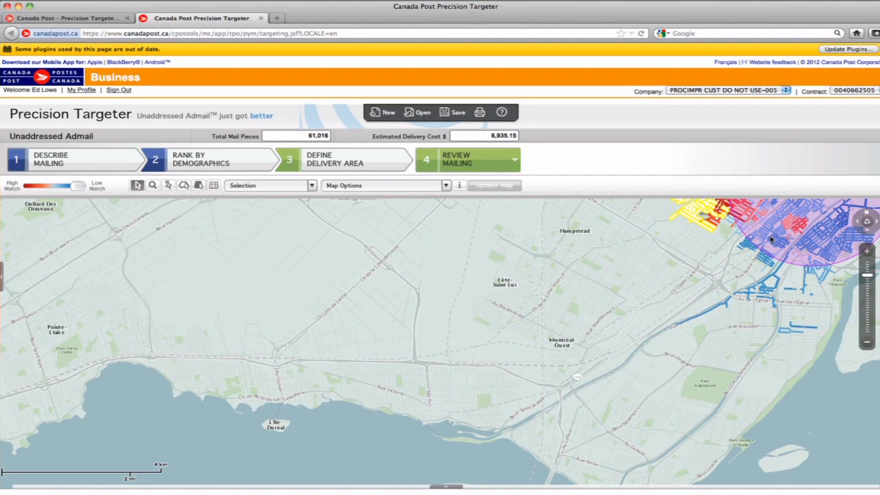
pyautogui.moveTo(715, 264); pyautogui.dragTo(368, 406)
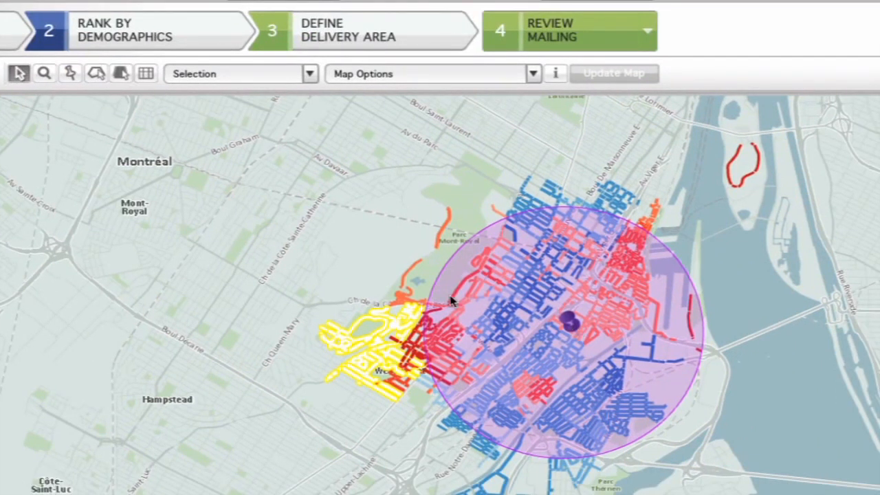
# Step: Add the Municipalities and FSA boundary layers to the map alongside the routes and update the map
pyautogui.click(72, 77)
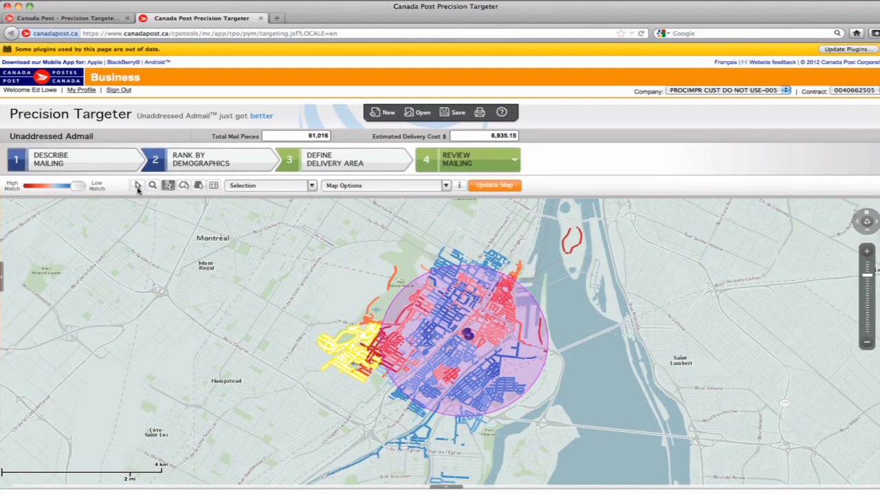
pyautogui.click(137, 187)
pyautogui.scroll(1, 623, 373)
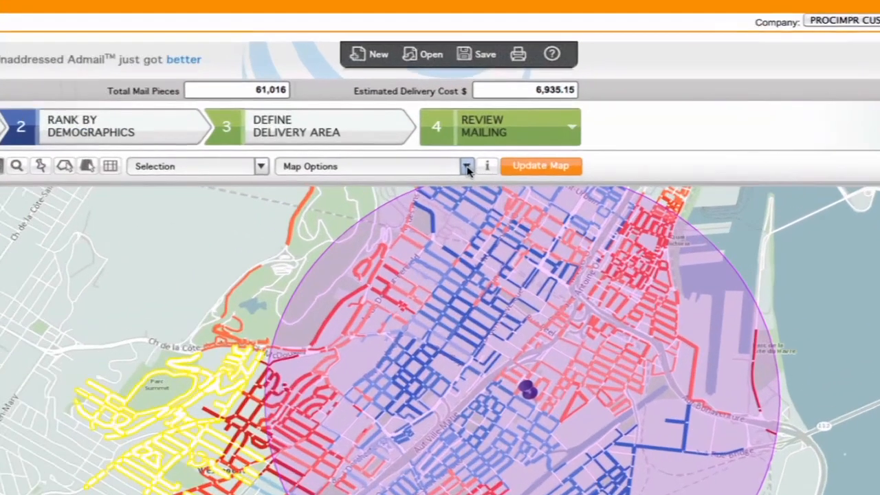
pyautogui.click(446, 187)
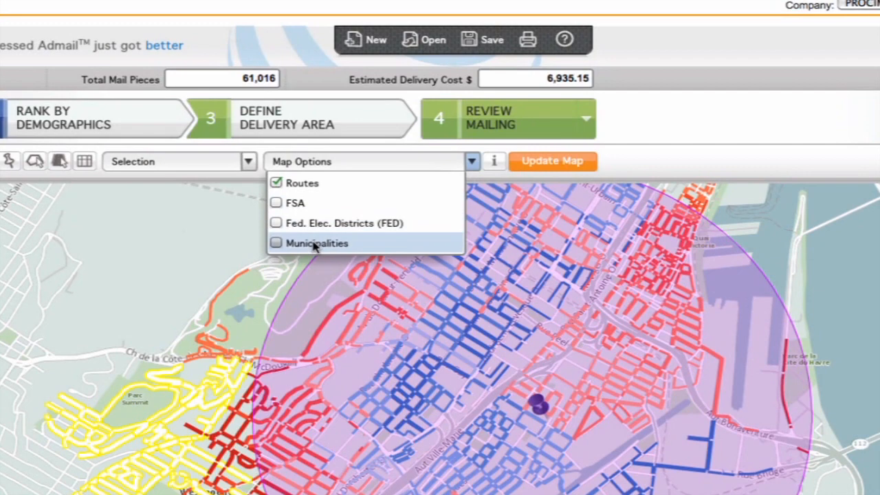
pyautogui.click(275, 244)
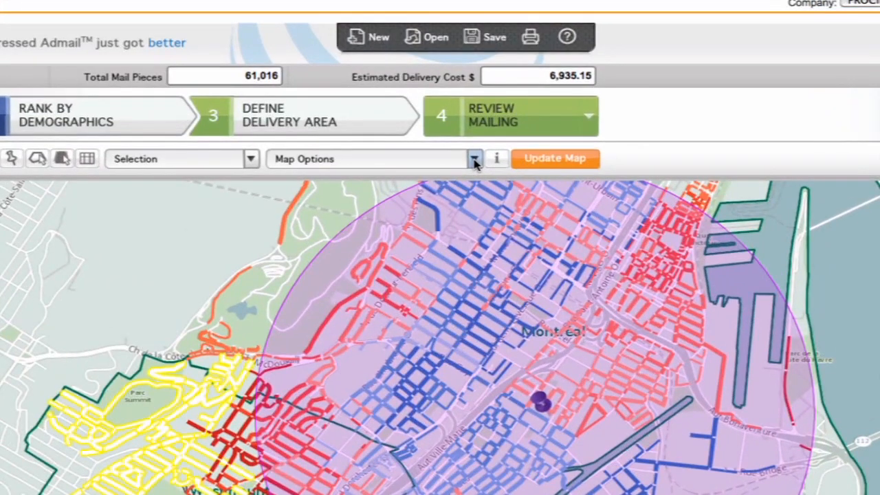
pyautogui.click(474, 159)
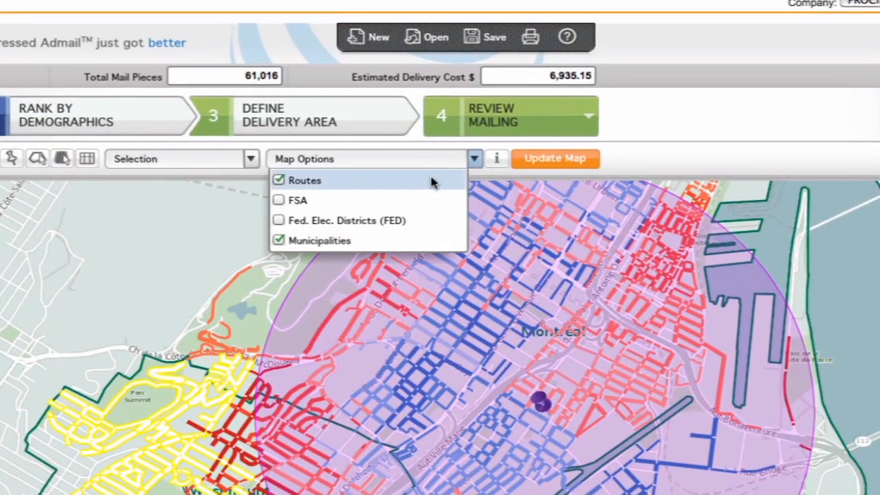
pyautogui.click(278, 200)
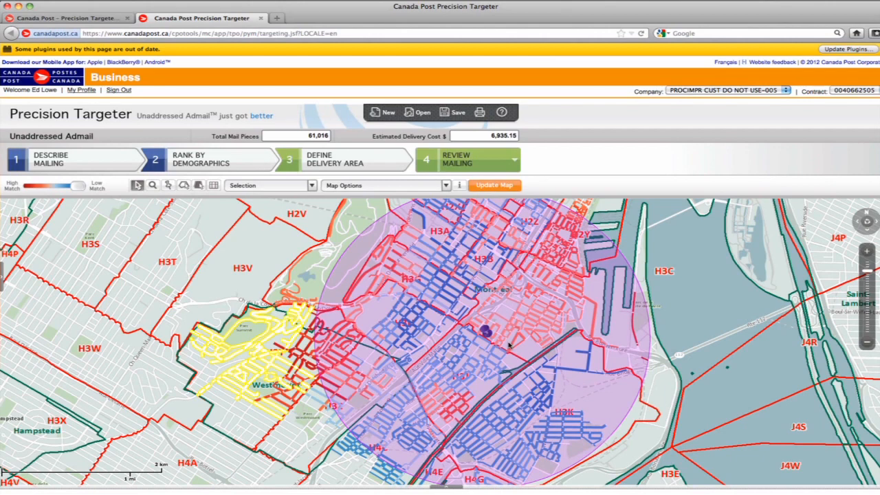
pyautogui.click(509, 190)
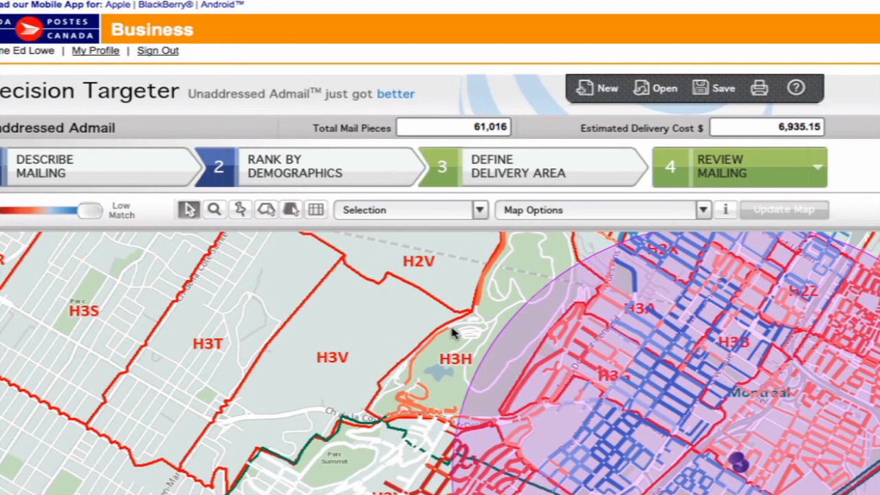
# Step: Deselect route LC 0102 in the H3K area with the Route tool
pyautogui.click(292, 215)
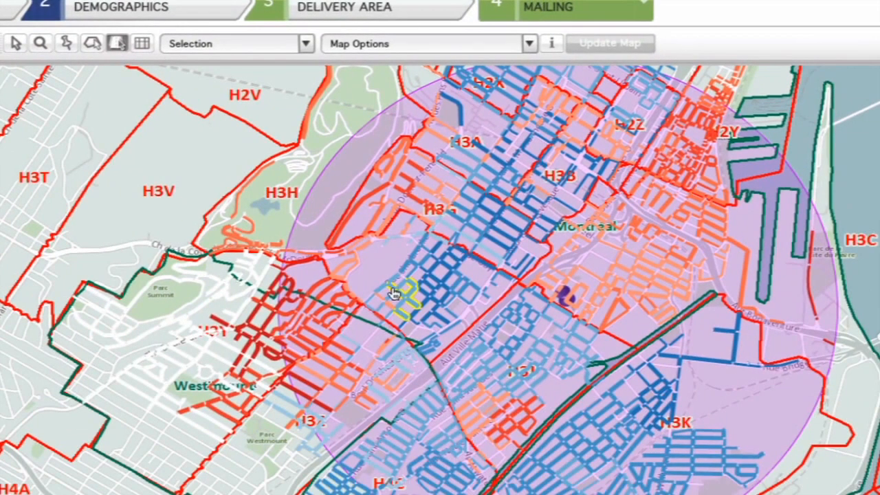
pyautogui.click(394, 293)
pyautogui.click(650, 407)
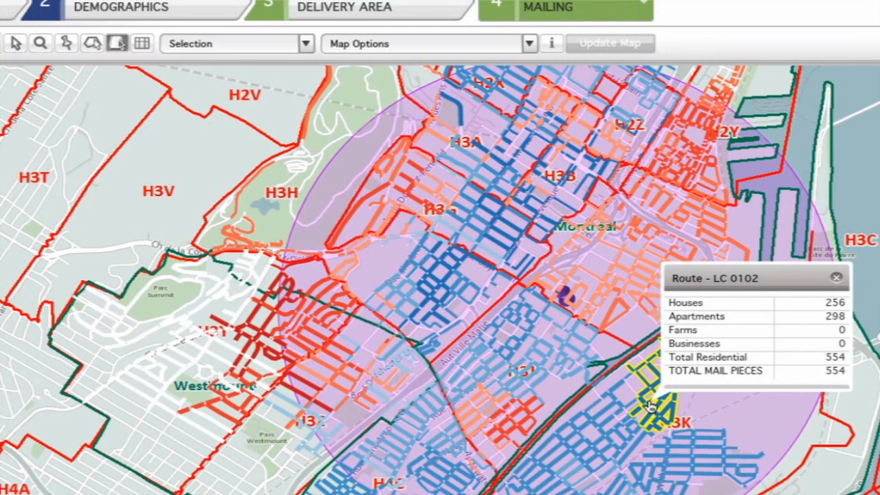
pyautogui.click(651, 407)
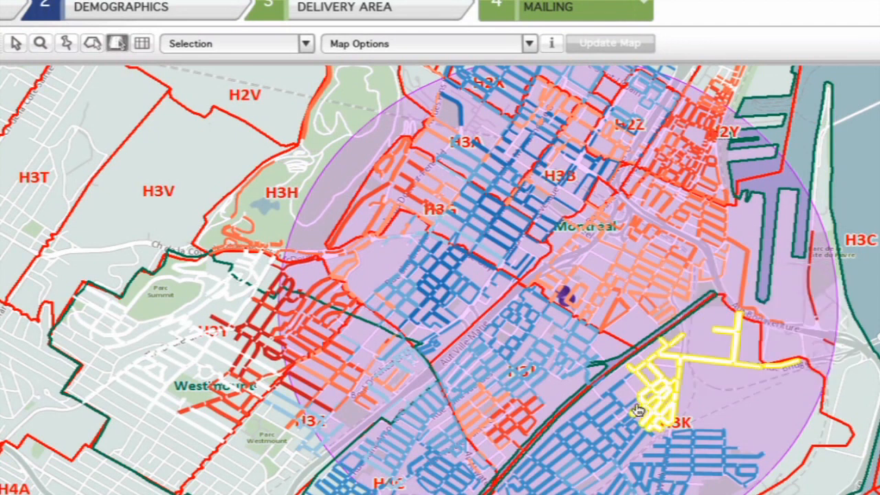